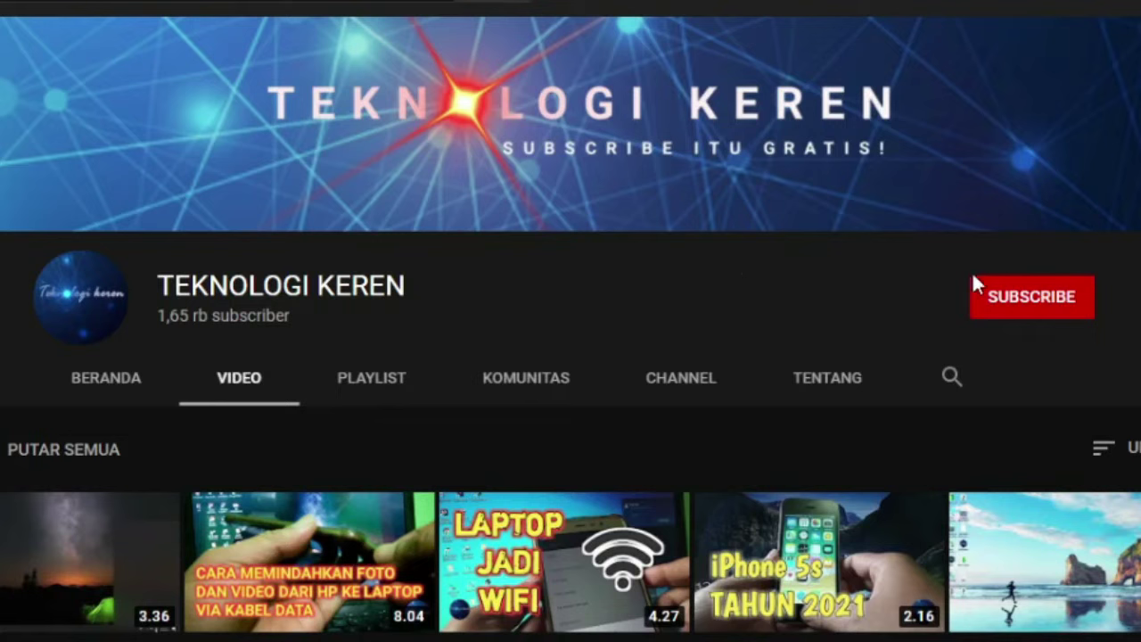
# - Subscribe to TEKNOLOGI KEREN on YouTube and set notifications to Semua (all uploads)
pyautogui.click(1006, 309)
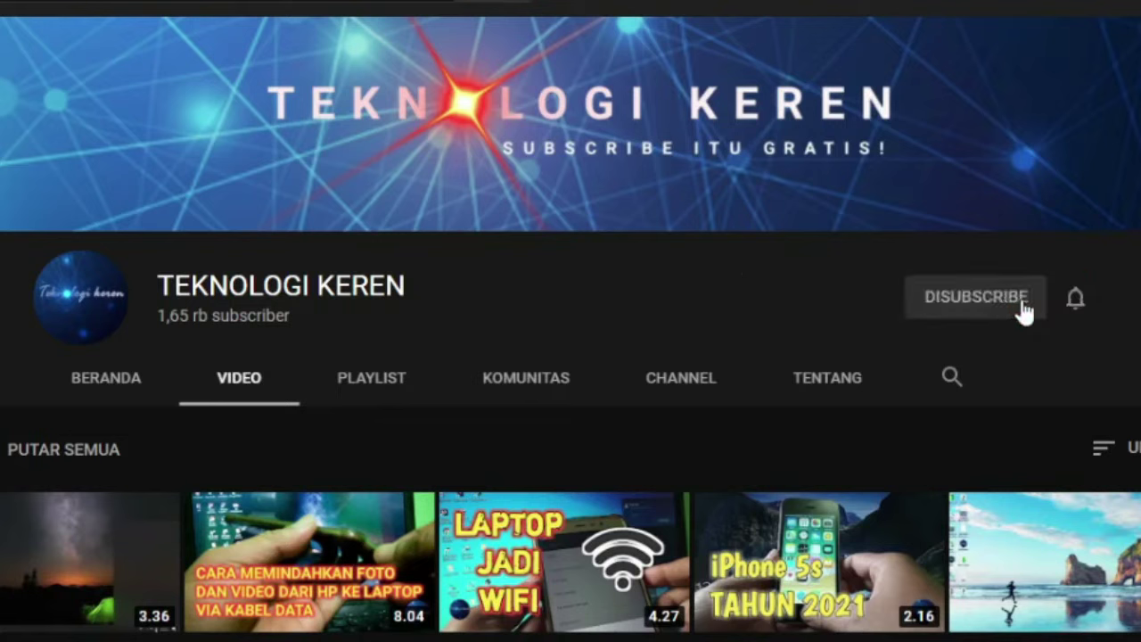
pyautogui.click(1080, 301)
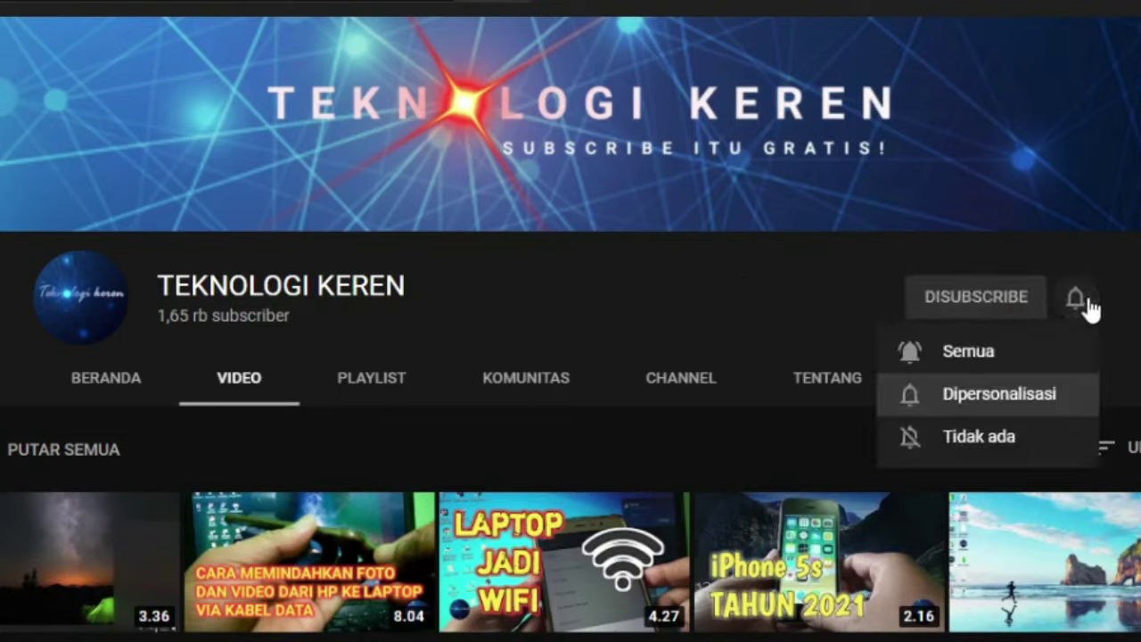
pyautogui.click(1022, 354)
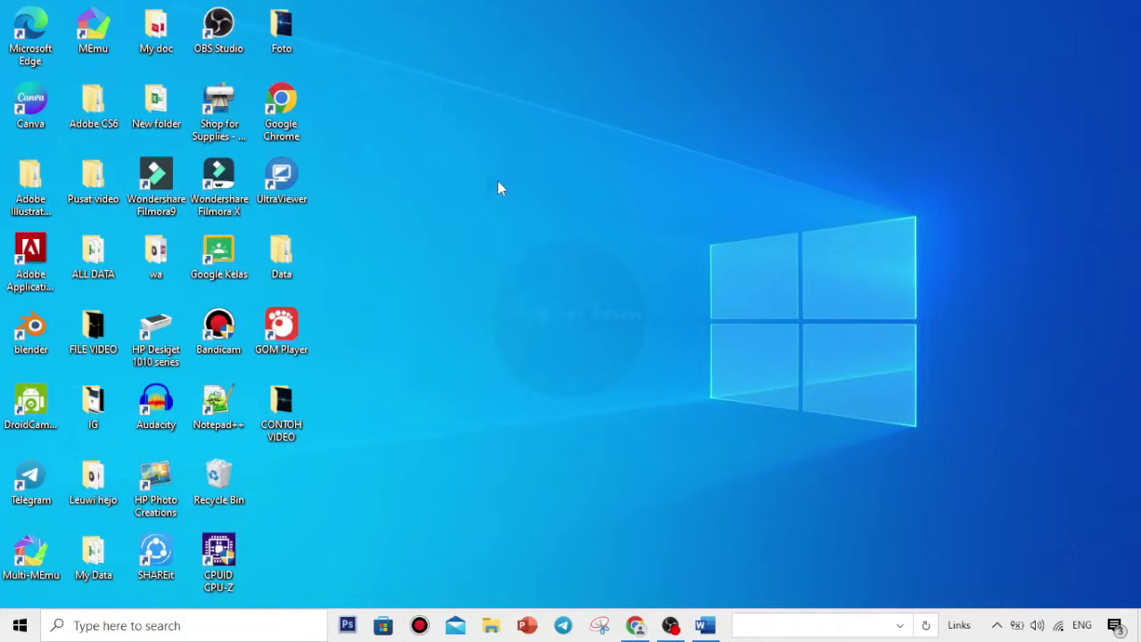
# - Bring the blank Document1 window forward in Word and show the Insert ribbon
pyautogui.click(705, 631)
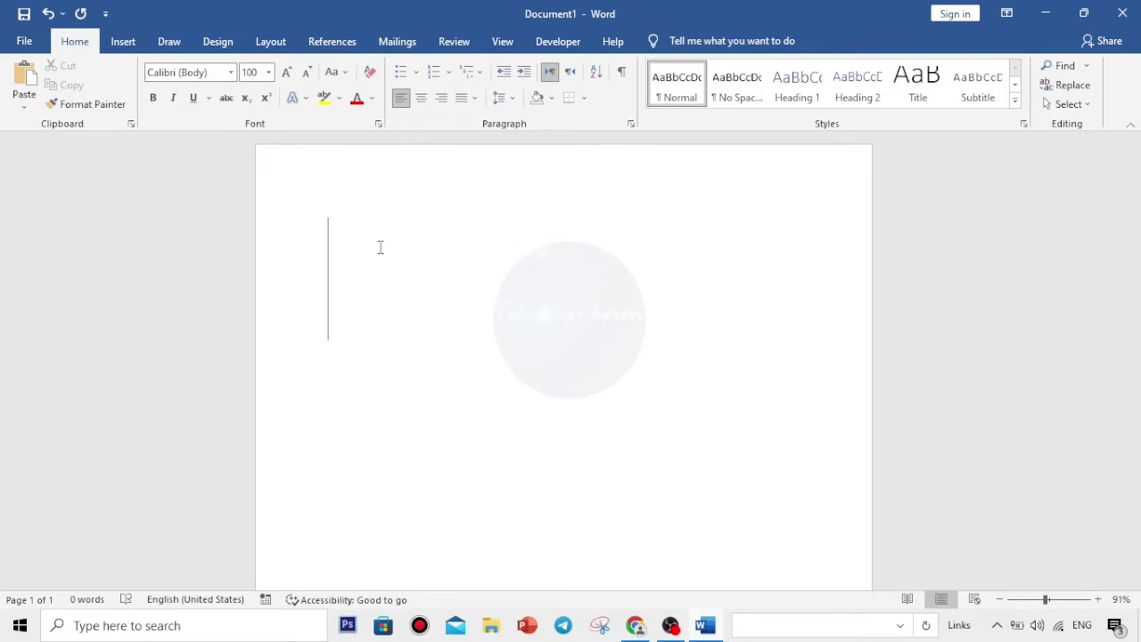
pyautogui.click(123, 41)
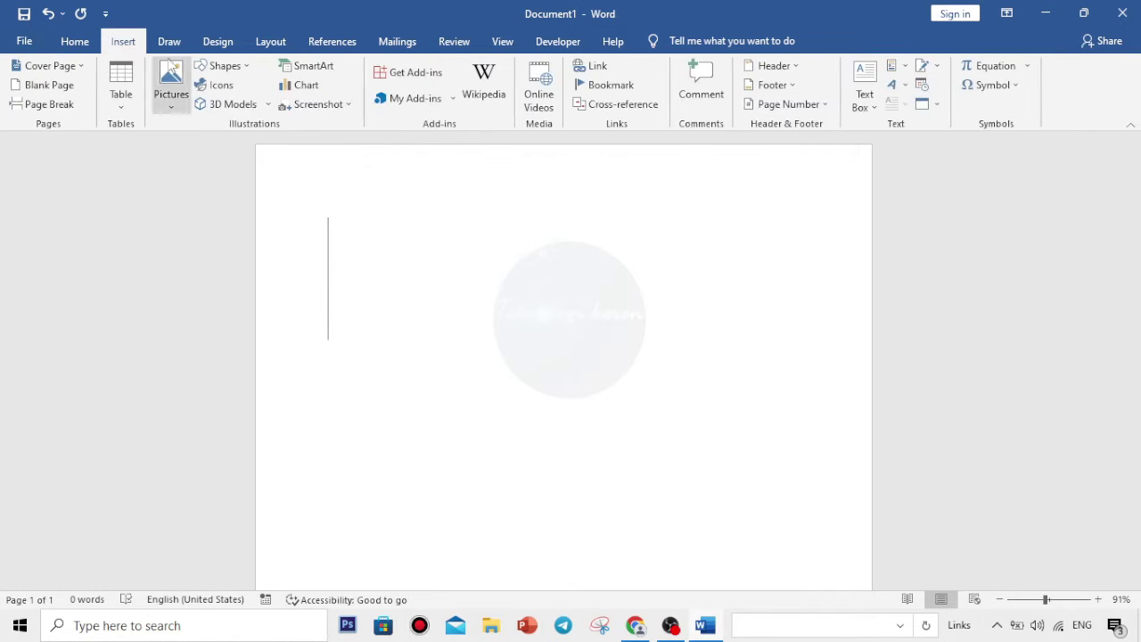
# - Insert the outlined thumbs-up symbol (Wingdings 2, character 60) via More Symbols, then close the dialog
pyautogui.click(1014, 83)
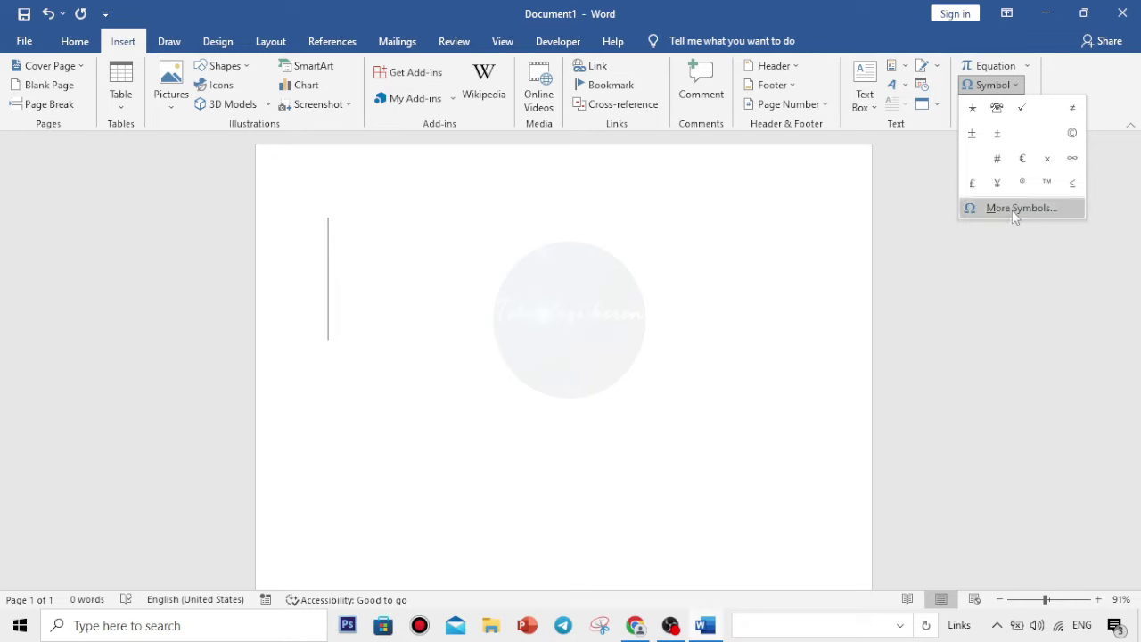
pyautogui.click(1034, 209)
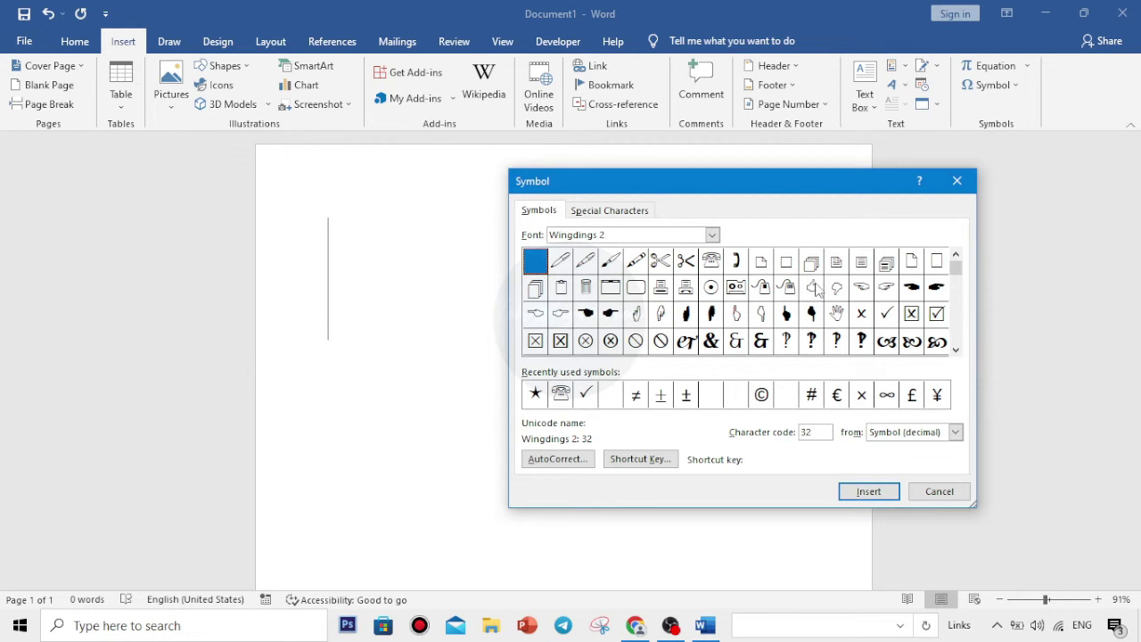
pyautogui.click(811, 287)
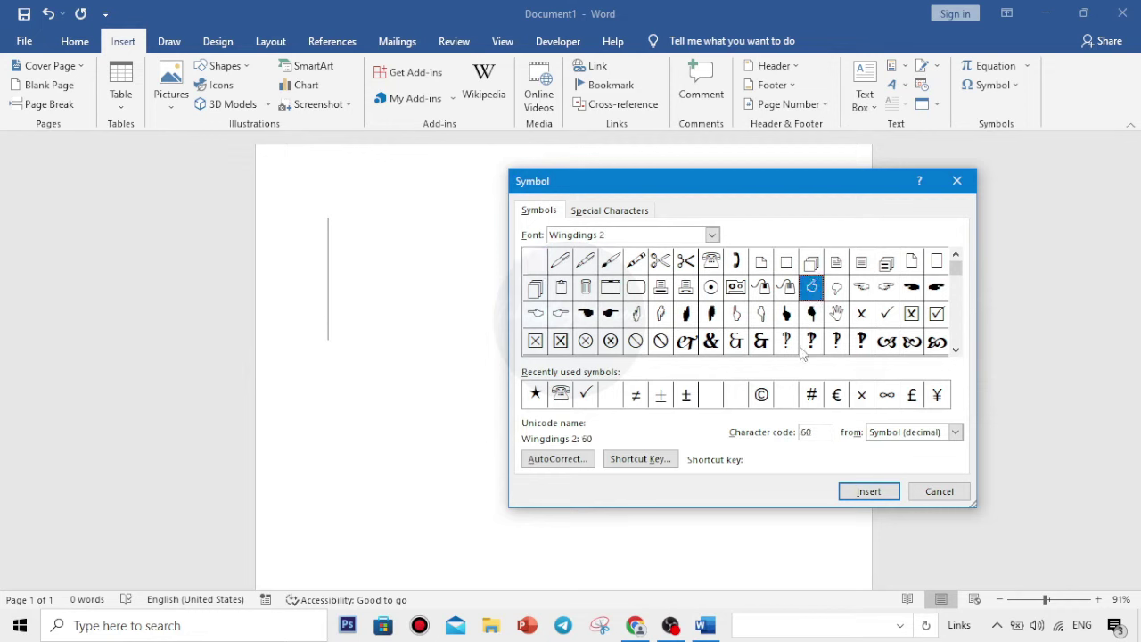
pyautogui.click(862, 493)
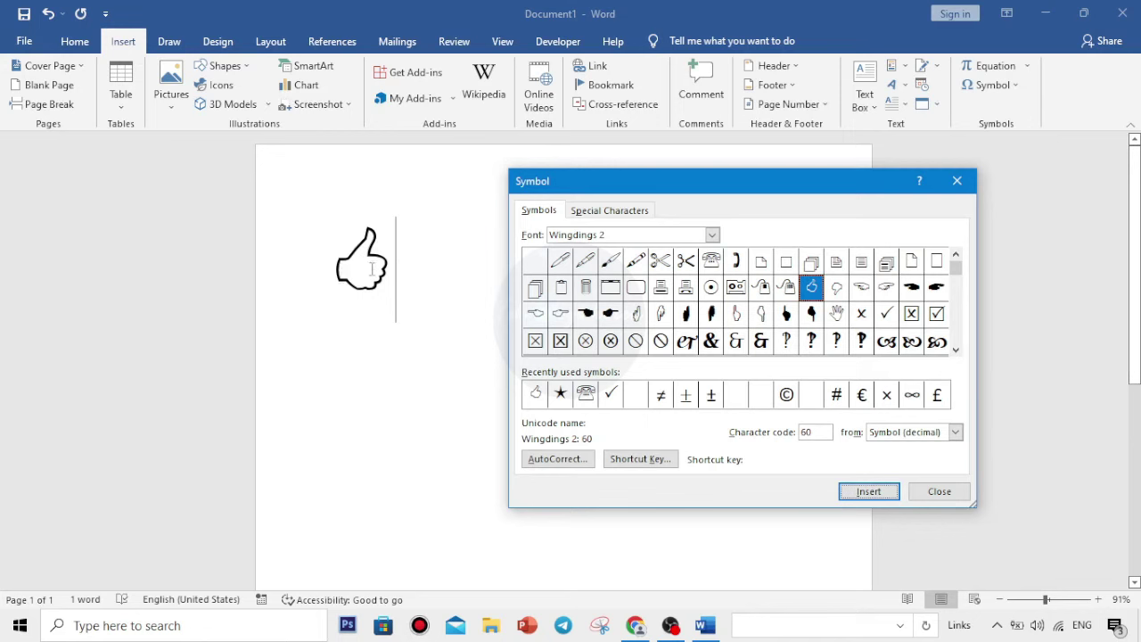
pyautogui.click(941, 493)
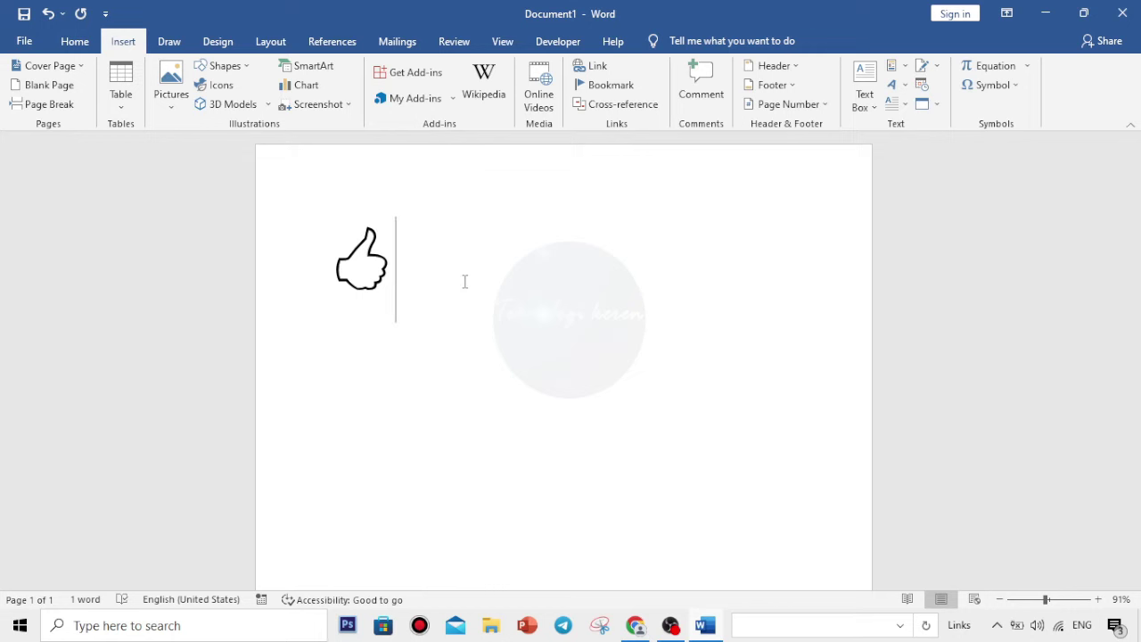
# - Reopen More Symbols and scroll the Wingdings 2 character grid down, then back to the top
pyautogui.click(998, 86)
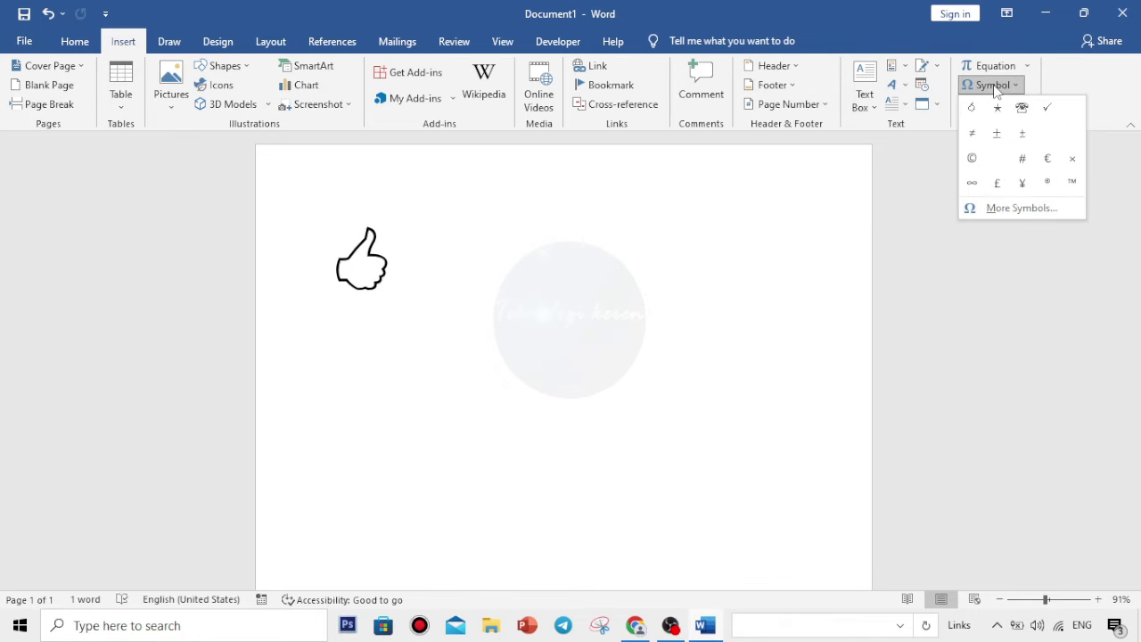
pyautogui.click(1013, 208)
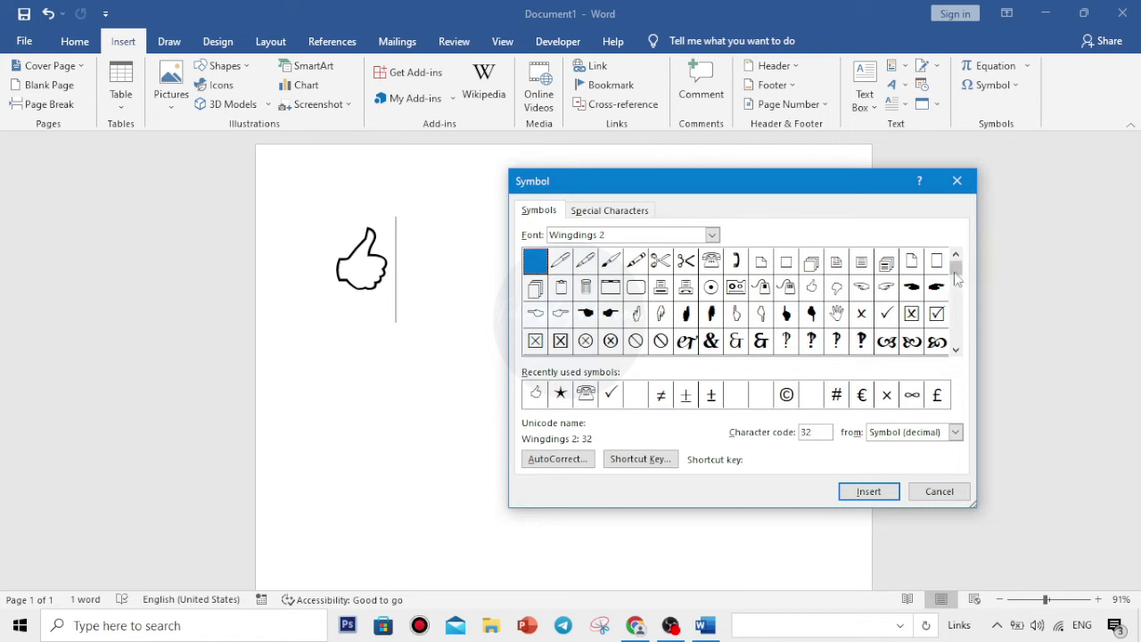
pyautogui.moveTo(955, 267)
pyautogui.mouseDown()
pyautogui.moveTo(954, 348)
pyautogui.moveTo(961, 269)
pyautogui.mouseUp()
pyautogui.click(956, 349)
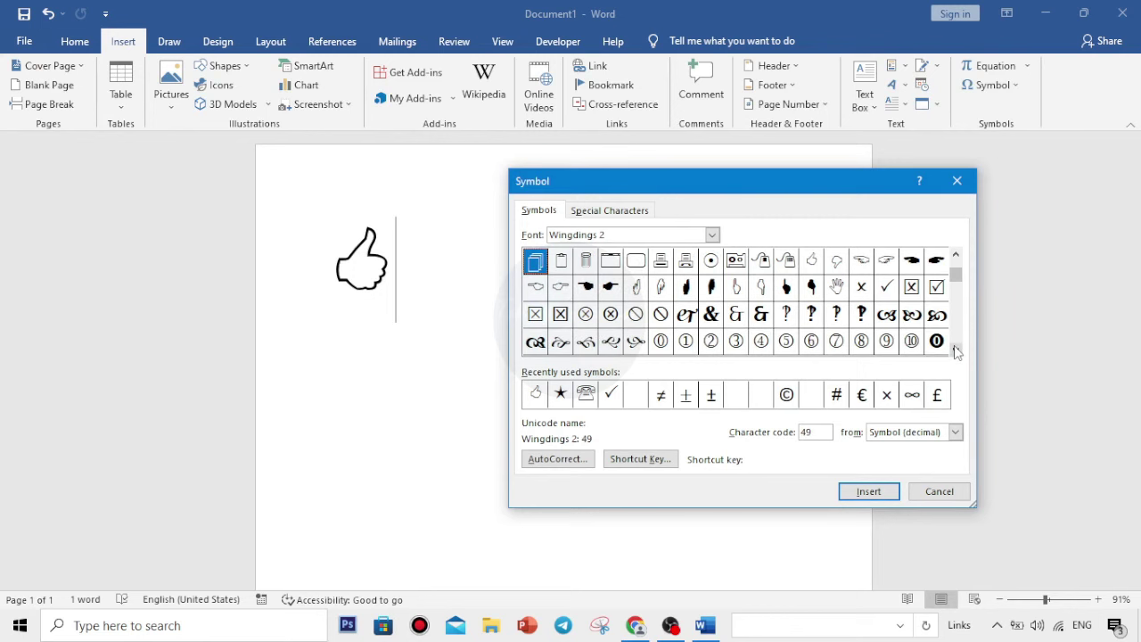
pyautogui.doubleClick(955, 349)
pyautogui.click(955, 349)
pyautogui.click(955, 350)
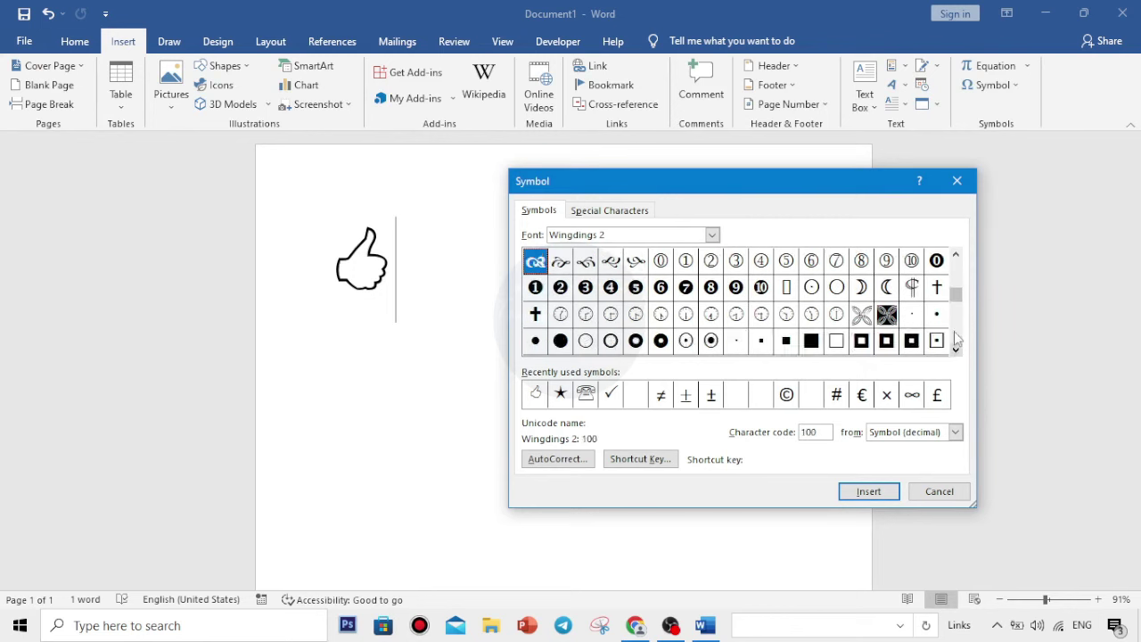
pyautogui.doubleClick(956, 350)
pyautogui.click(956, 349)
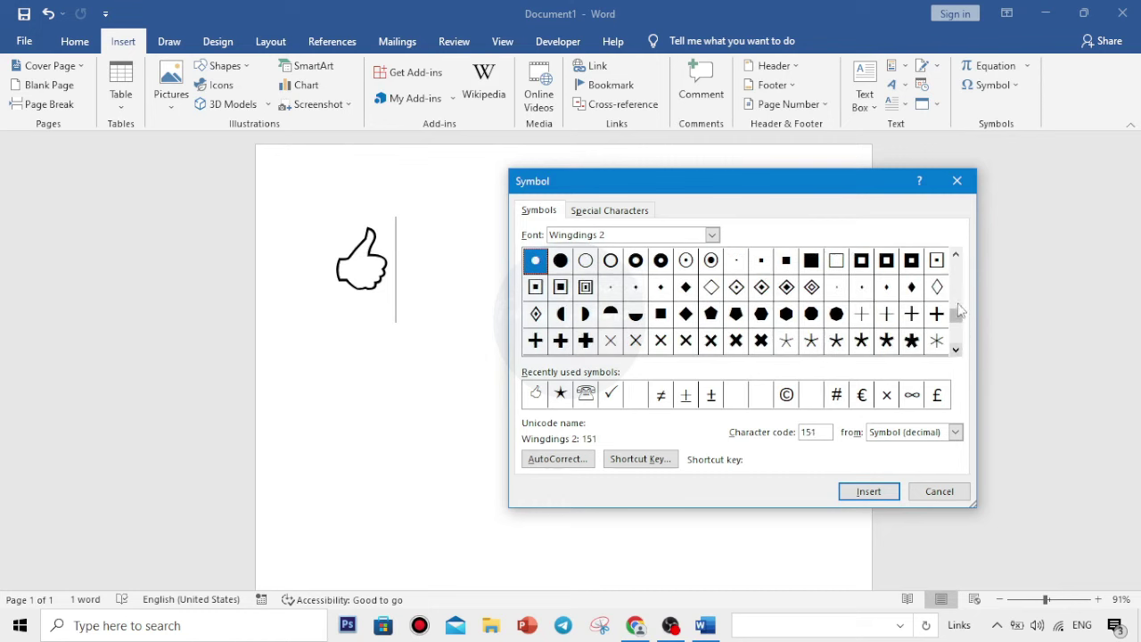
pyautogui.click(955, 256)
pyautogui.click(955, 255)
pyautogui.click(955, 255)
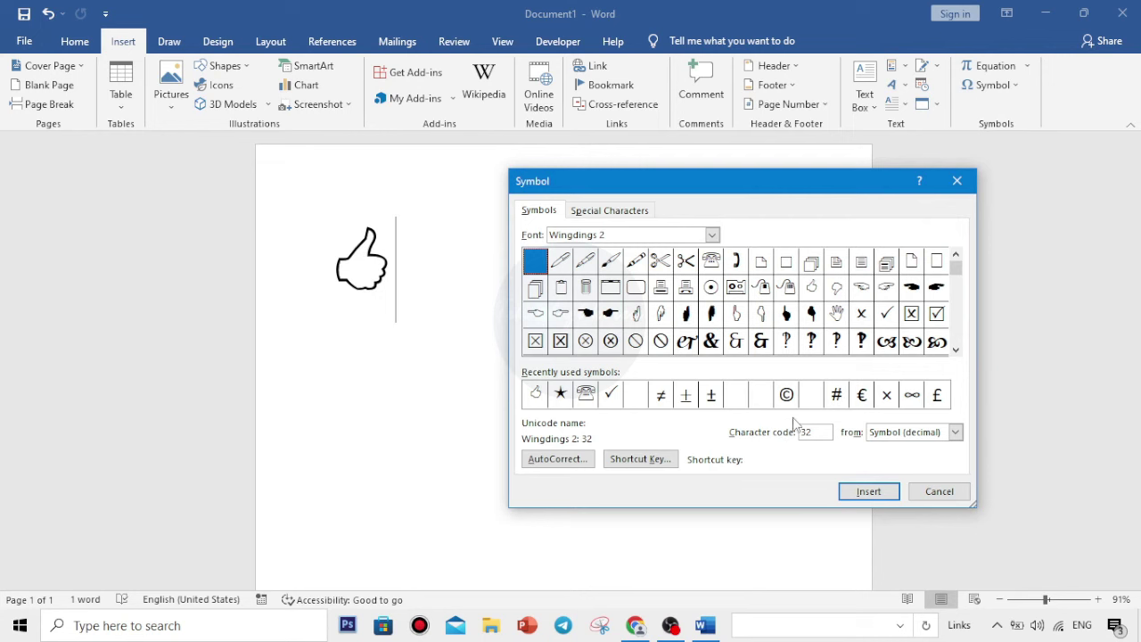
# - Change the character code from 32 to 60 and insert a second thumbs-up symbol
pyautogui.click(808, 431)
pyautogui.press('BackSpace')
pyautogui.press('BackSpace')
pyautogui.write('60')
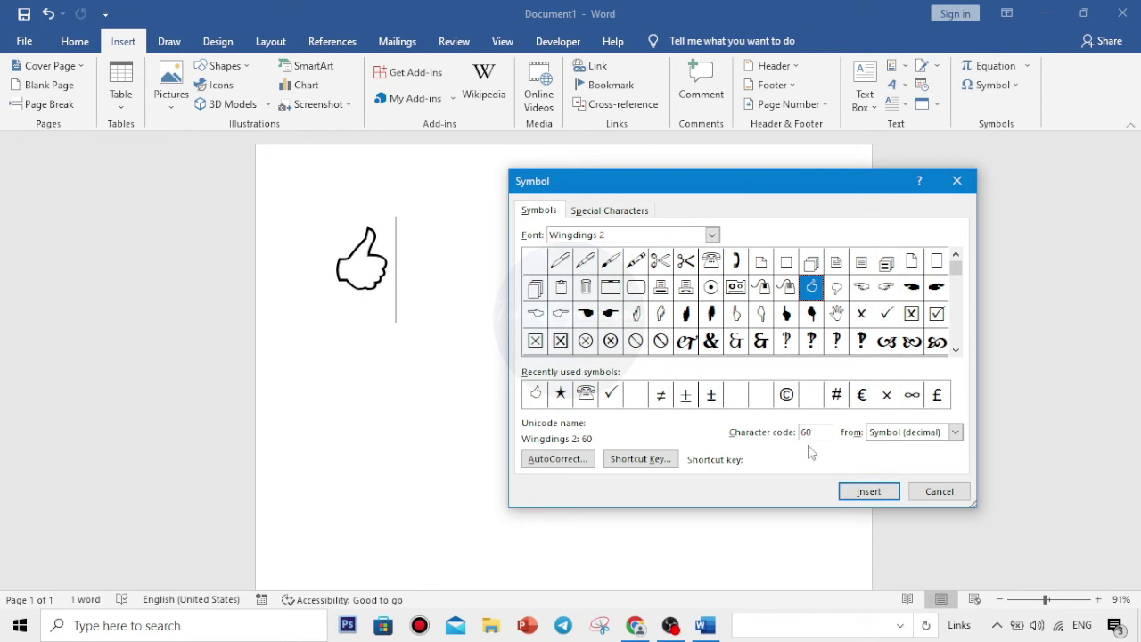
pyautogui.click(875, 496)
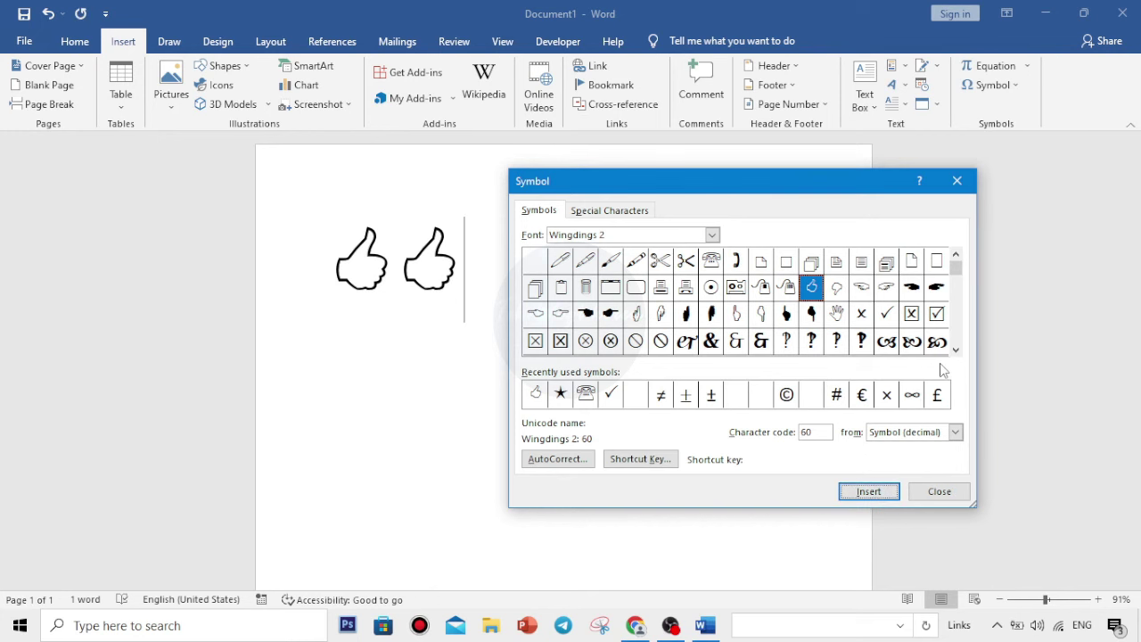
pyautogui.click(939, 491)
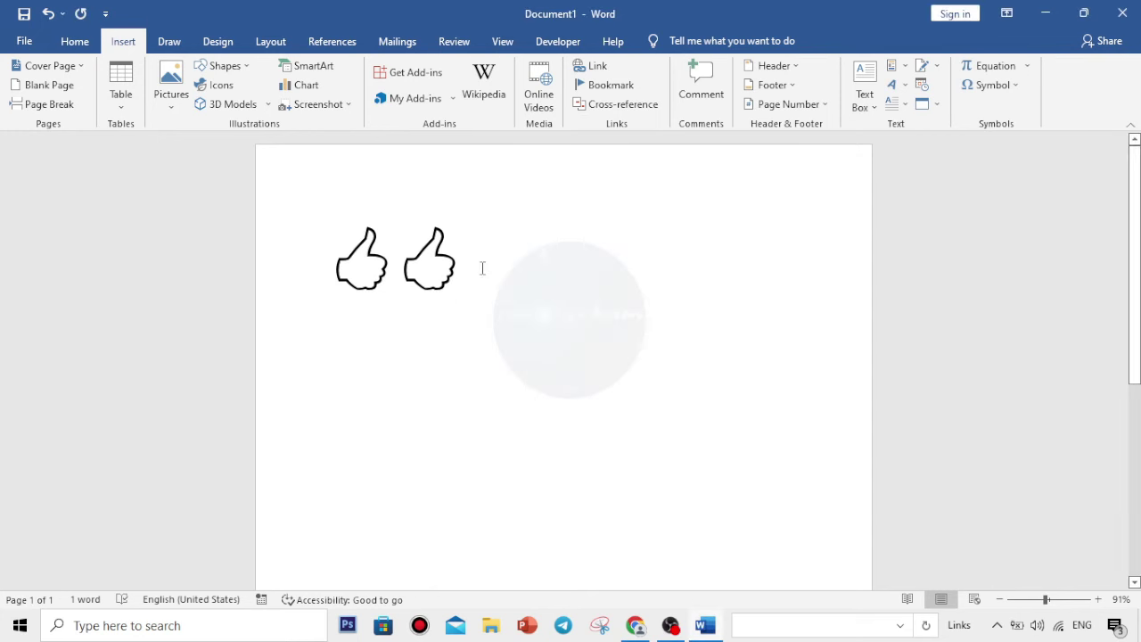